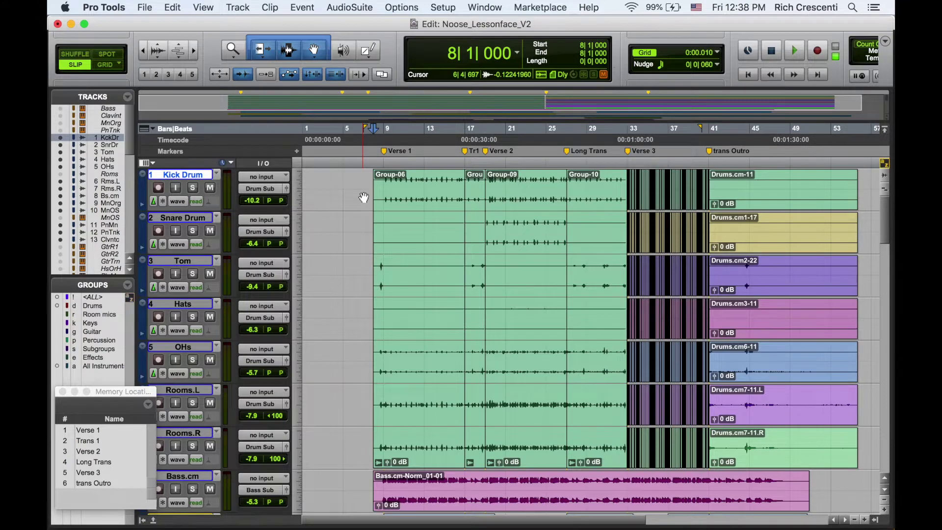
# Step the edit cursor across the clip boundaries on the Kick Drum track, ending at the start of Group-09 at bar 19
pyautogui.press('super+bracketright')
pyautogui.press('super+bracketright')
pyautogui.press('super+bracketright')
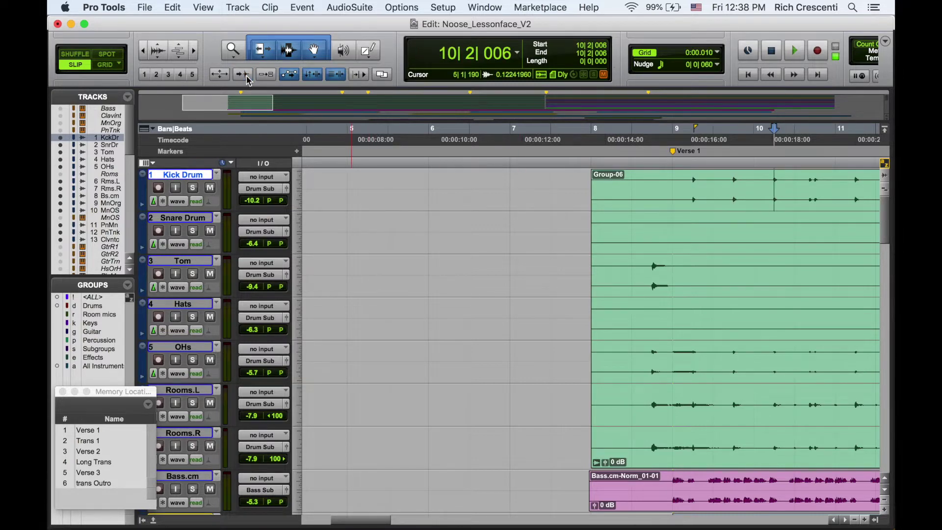
pyautogui.press('super+bracketleft')
pyautogui.press('super+bracketleft')
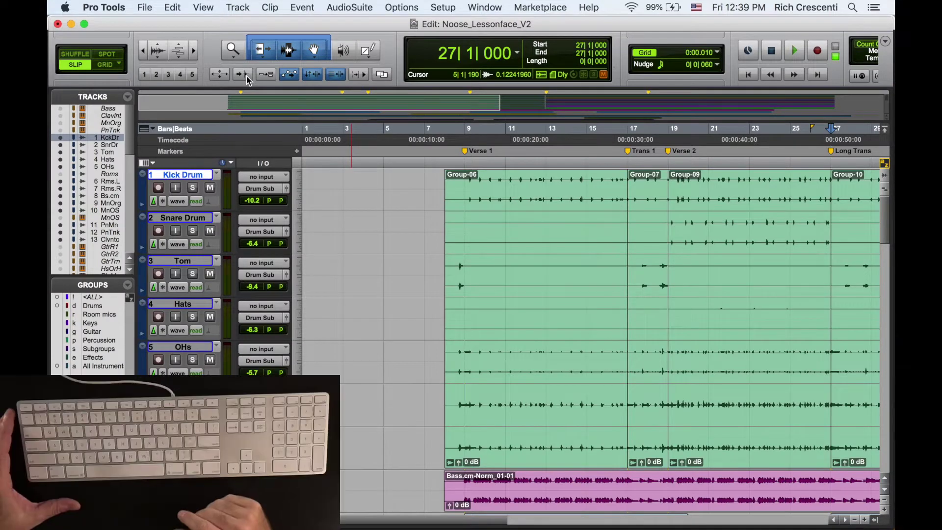
pyautogui.press('Tab')
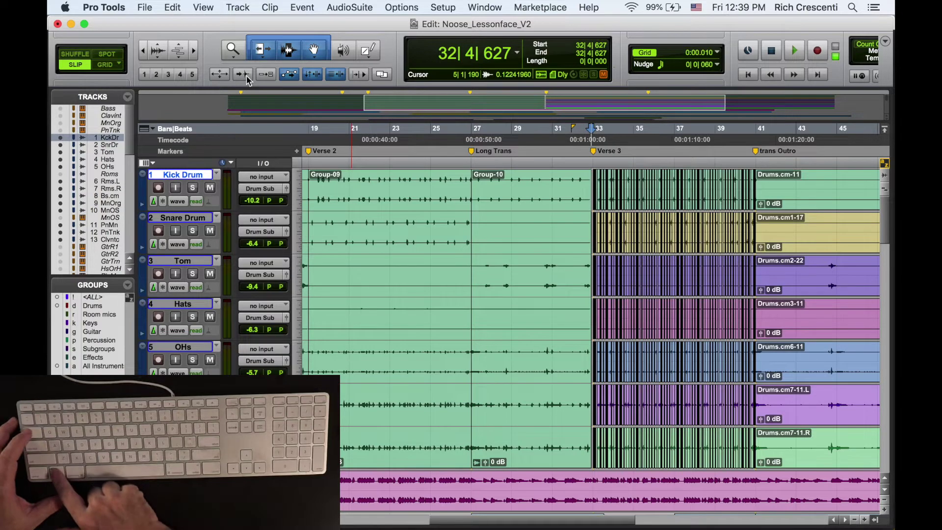
pyautogui.hotkey('alt', 'Tab')
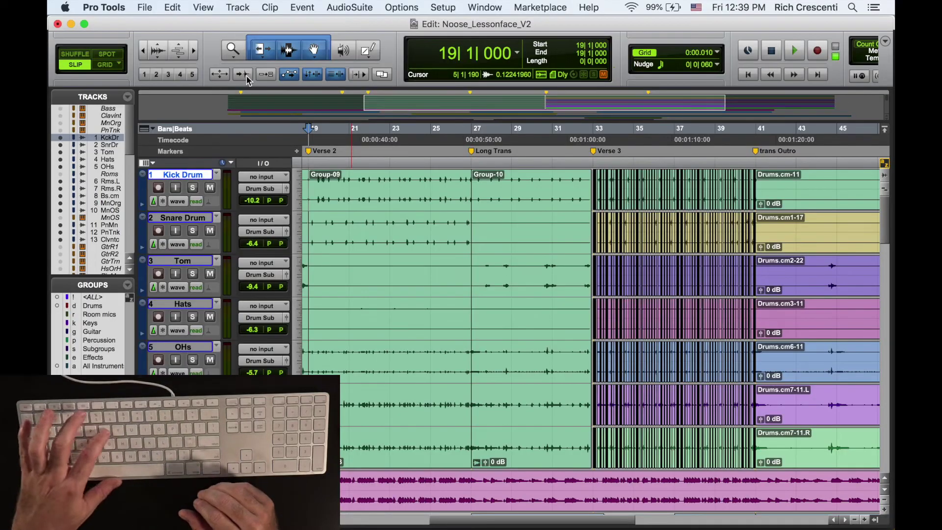
# Turn on Tab to Transients and select the Kick Drum audio from the hit at 19|3|005 to the following transient
pyautogui.press('super+bracketright')
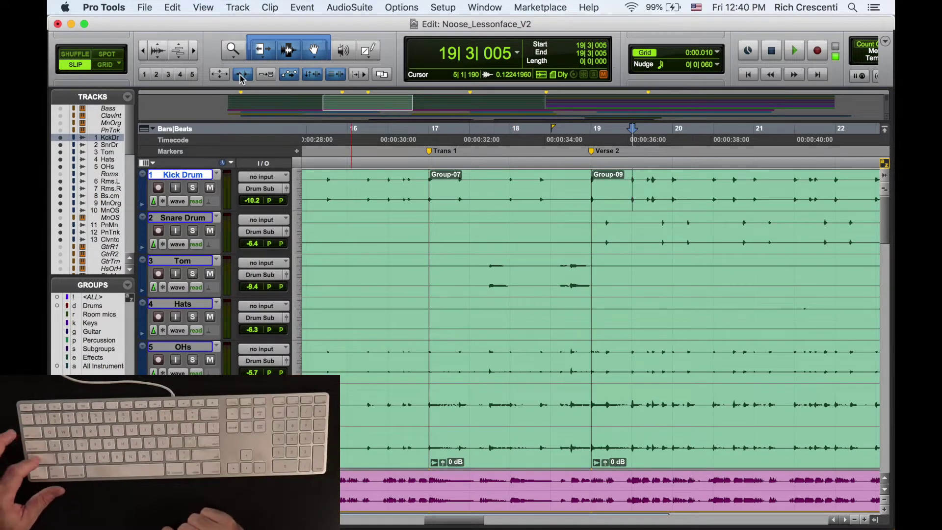
pyautogui.hotkey('shift', 'Tab')
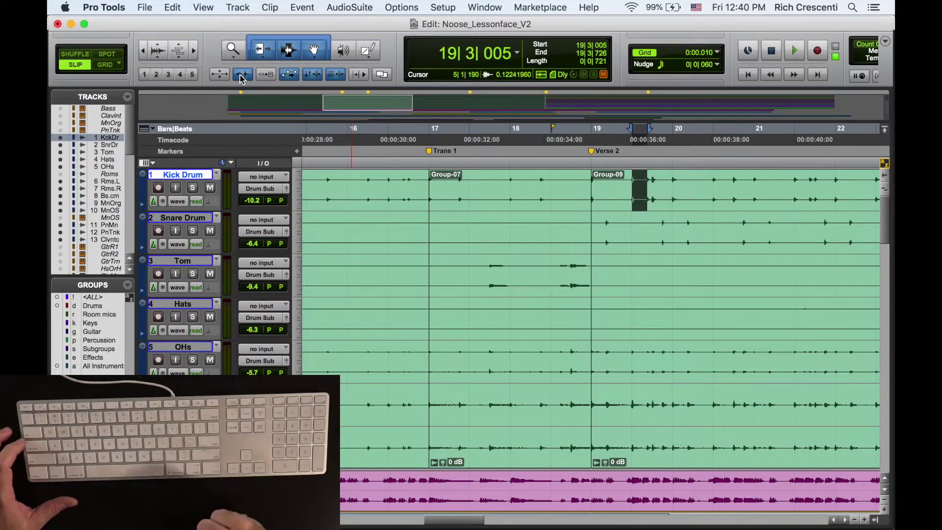
pyautogui.press('t')
pyautogui.hotkey('shift', 'Tab')
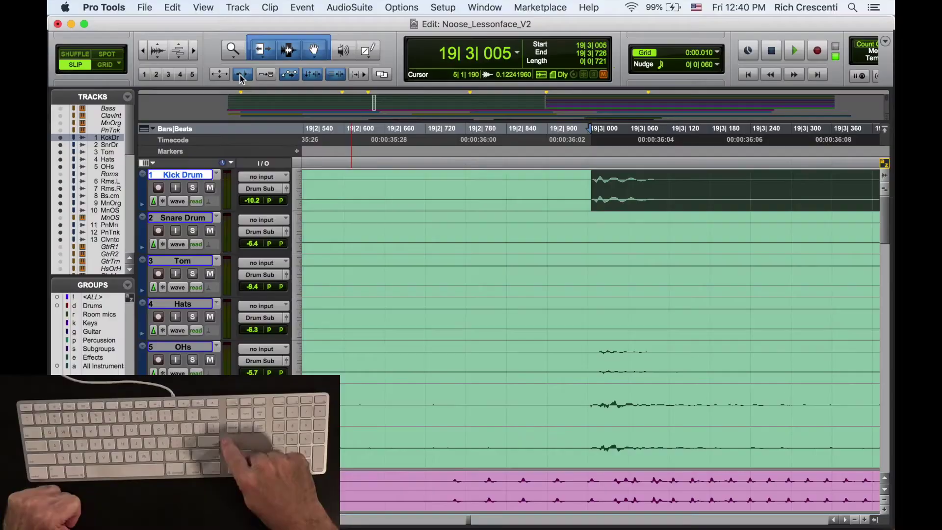
# Send the edit cursor to the start of the session, show the whole arrangement, and send the cursor to the session end
pyautogui.press('Return')
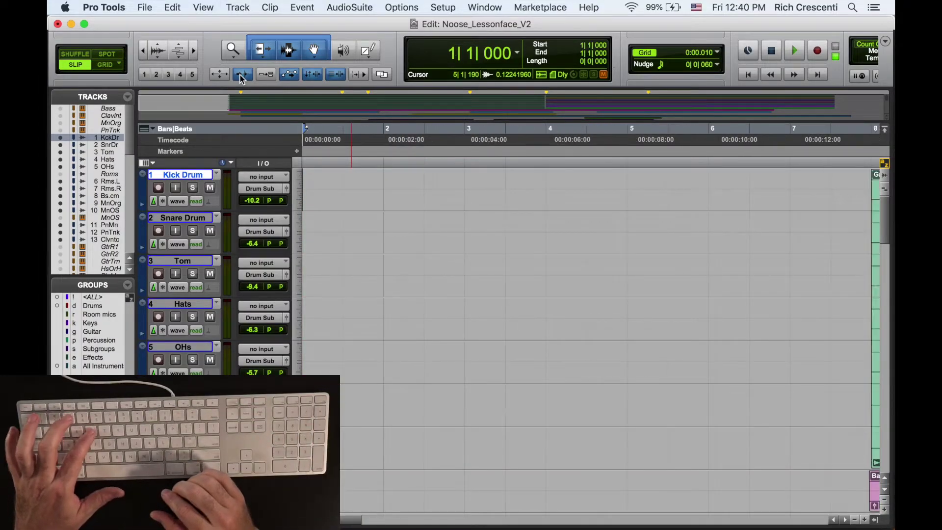
pyautogui.press('r')
pyautogui.press('r')
pyautogui.press('r')
pyautogui.press('r')
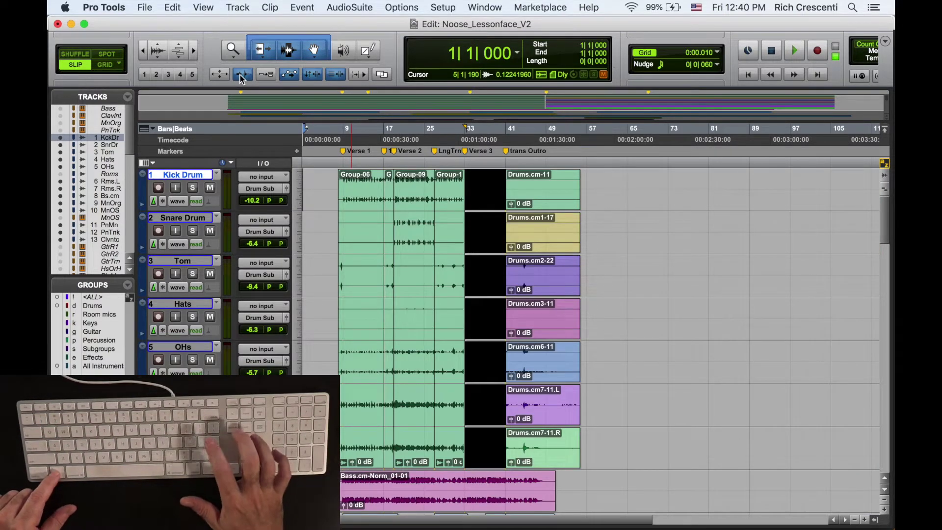
pyautogui.hotkey('alt', 'Return')
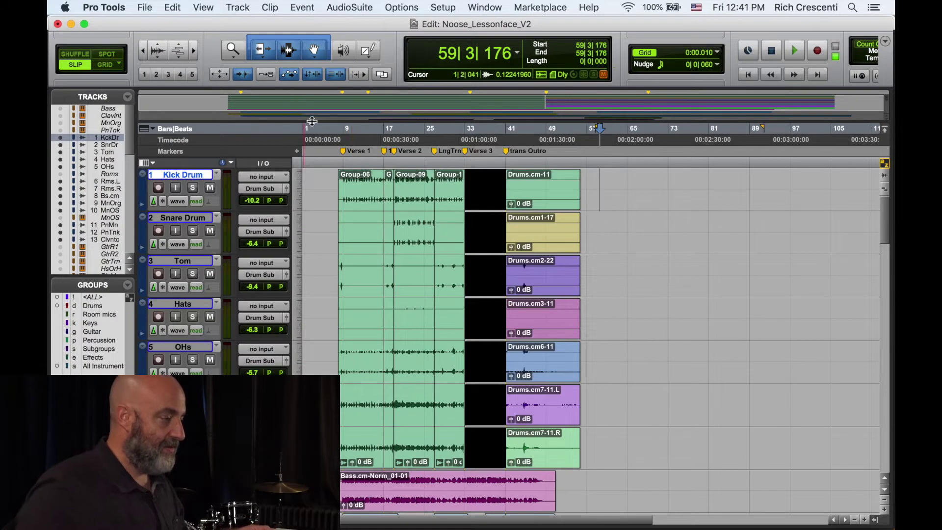
# Select the audio on all grouped drum tracks from the hit at 21|3|959 to the following transient
pyautogui.click(408, 184)
pyautogui.press('t')
pyautogui.press('t')
pyautogui.press('t')
pyautogui.press('t')
pyautogui.press('t')
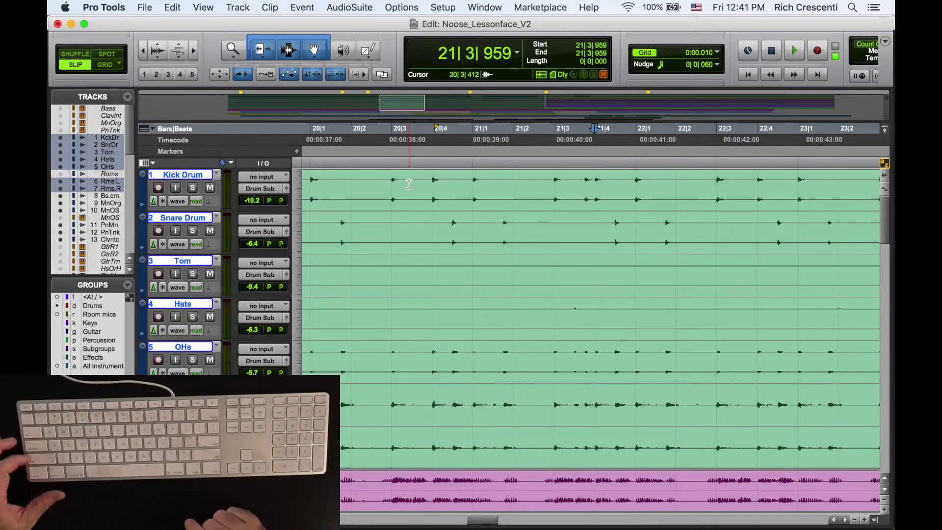
pyautogui.hotkey('shift', 'Tab')
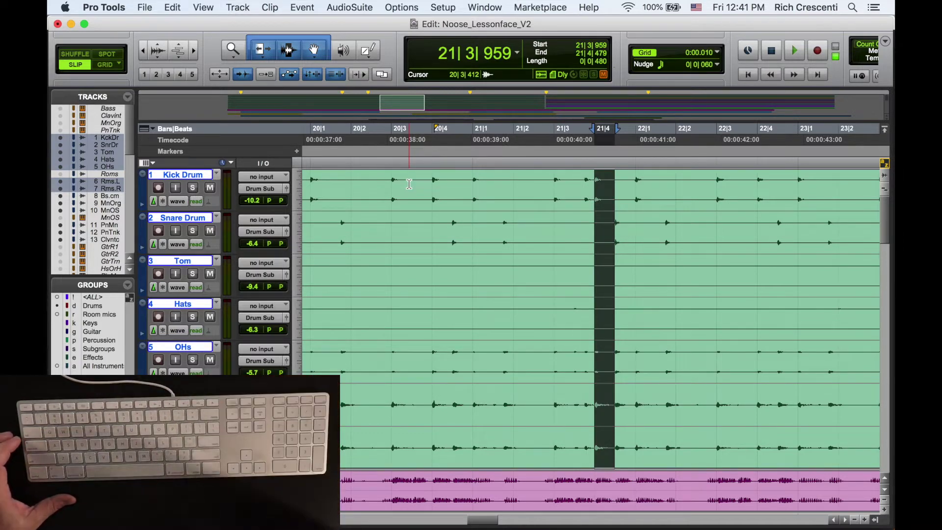
# Move the edit selection down from the drum tracks to the GtrRhy1cmc track and back up to the PianoMan.cm track
pyautogui.press(';')
pyautogui.press(';')
pyautogui.press(';')
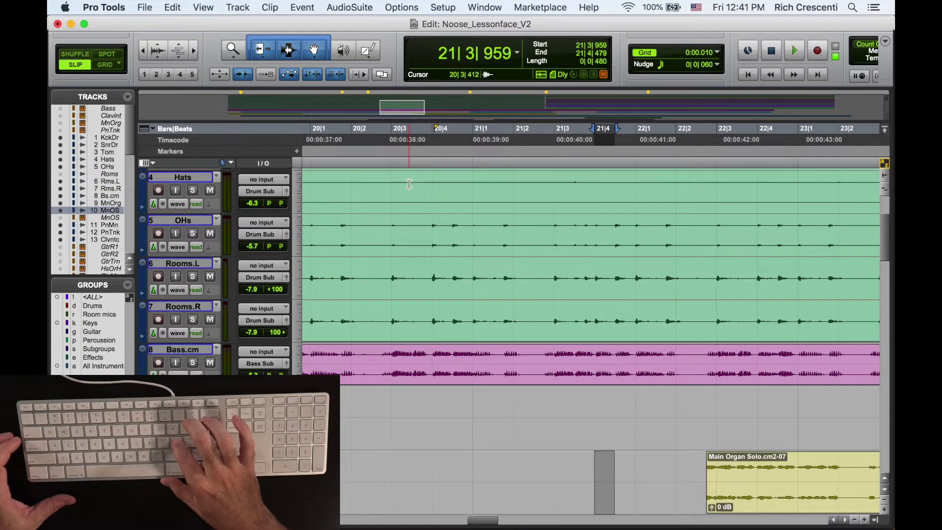
pyautogui.press(';')
pyautogui.press(';')
pyautogui.press(';')
pyautogui.press(';')
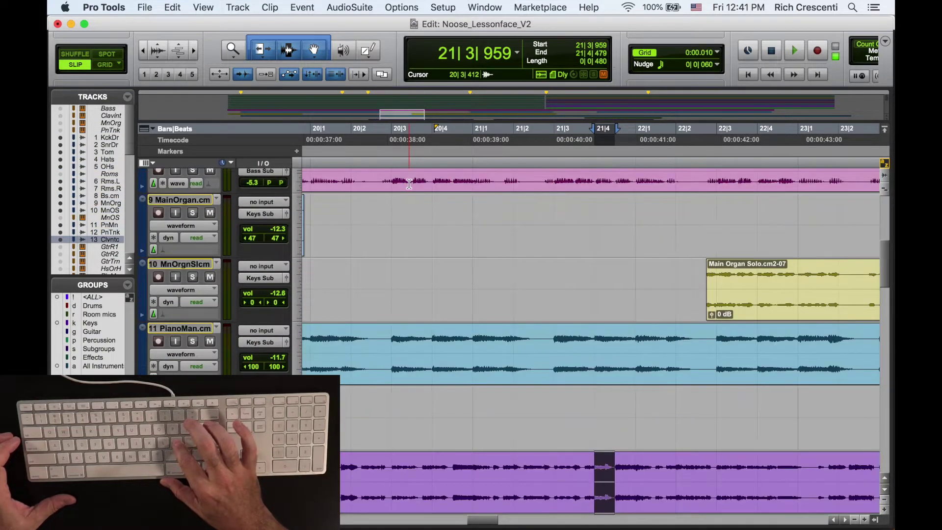
pyautogui.press(';')
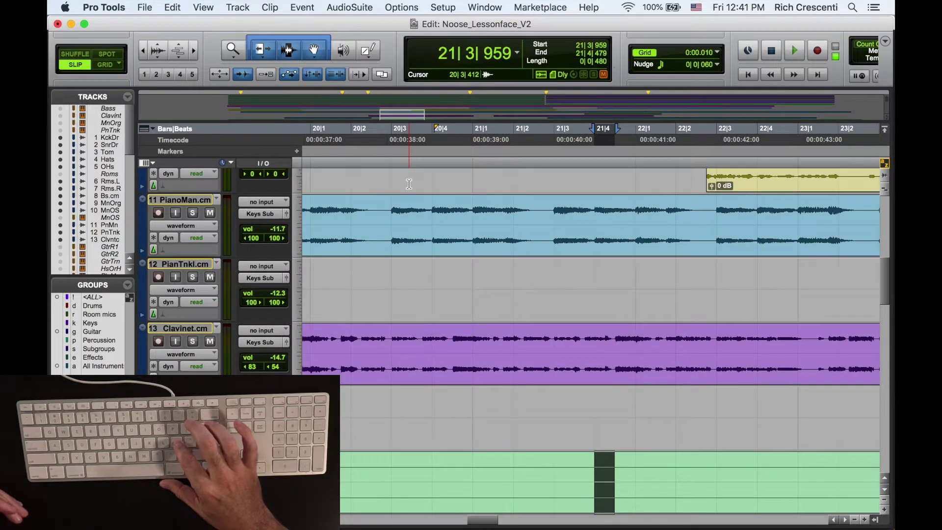
pyautogui.press('p')
pyautogui.press('p')
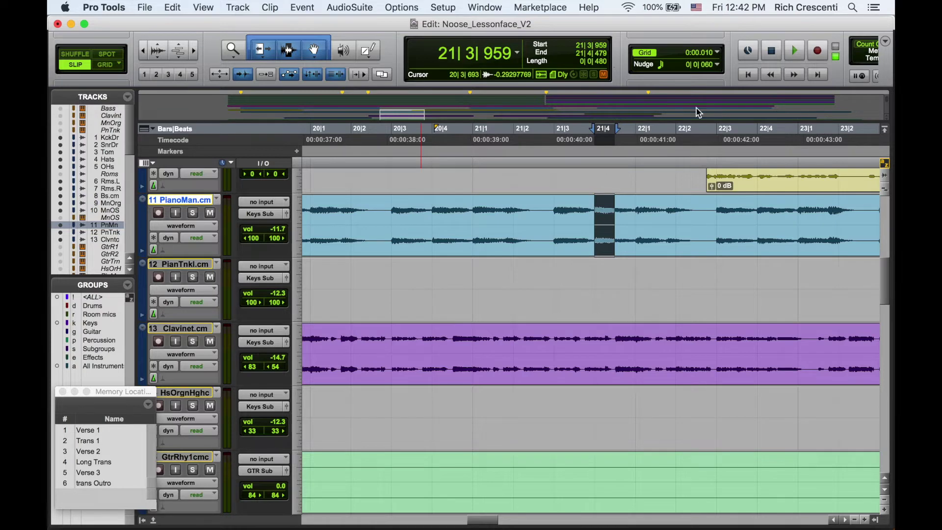
# Hide and restore the Universe view, and examine how its frame follows the horizontal zoom of the timeline
pyautogui.click(884, 133)
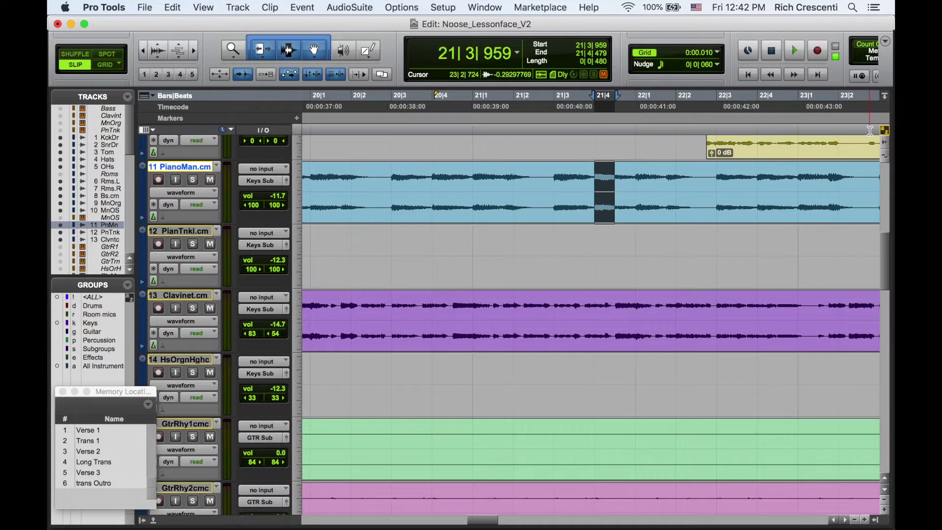
pyautogui.click(885, 98)
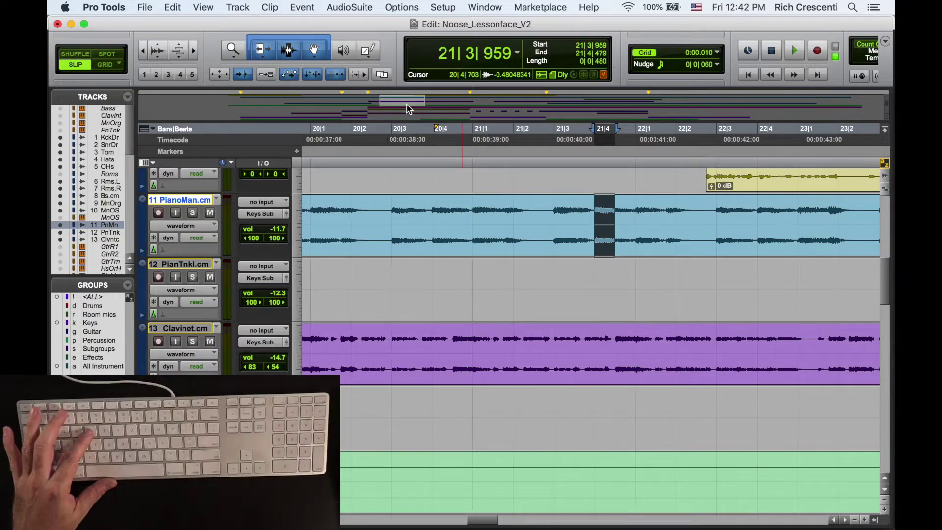
pyautogui.press('r')
pyautogui.press('r')
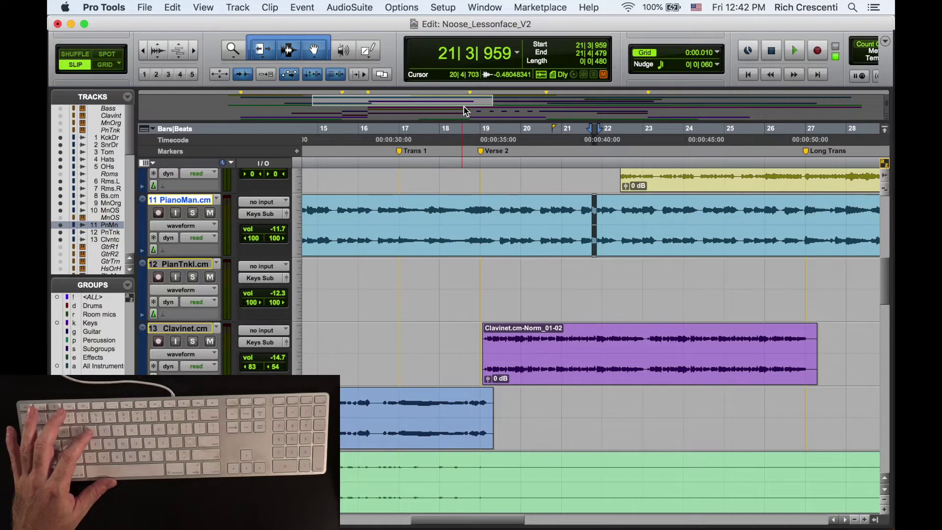
pyautogui.press('t')
pyautogui.press('t')
pyautogui.press('t')
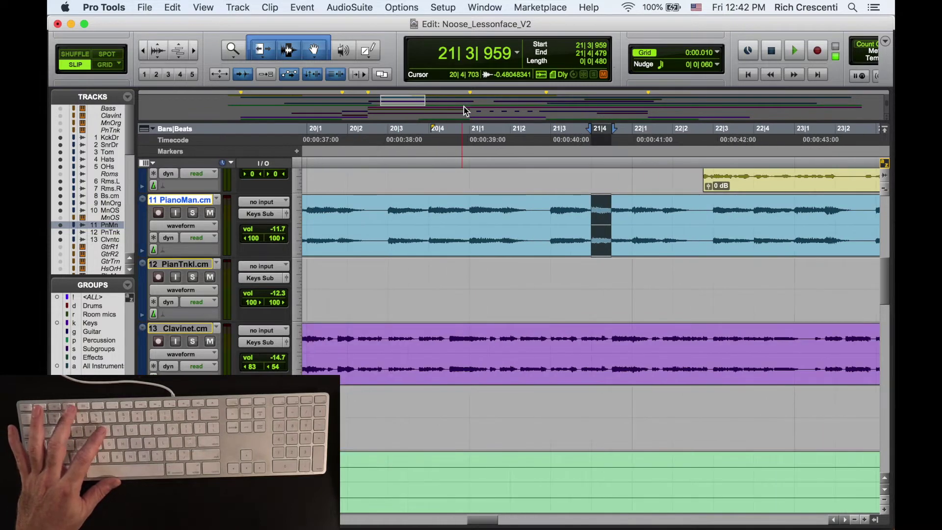
pyautogui.press('t')
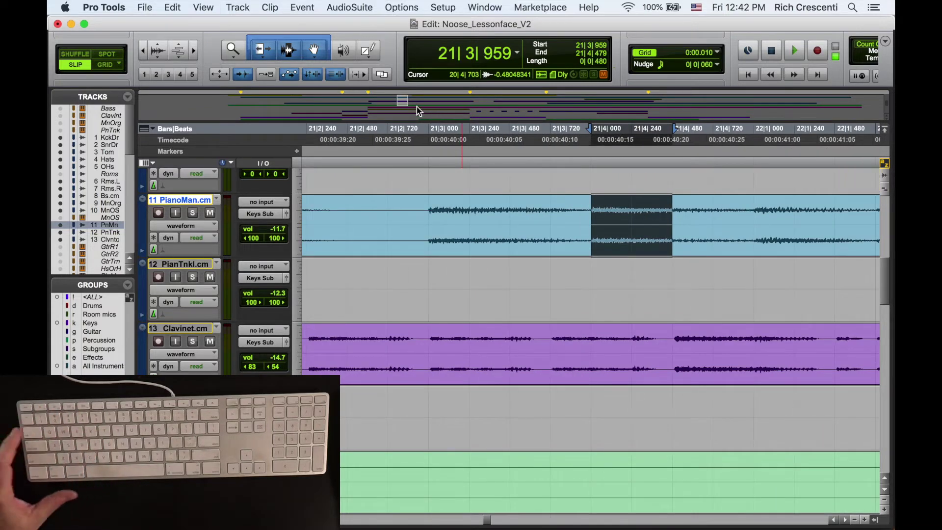
# Shift the visible area through the Universe view to the percussion tracks around bar 27 and show the whole arrangement
pyautogui.moveTo(403, 100); pyautogui.dragTo(531, 112)
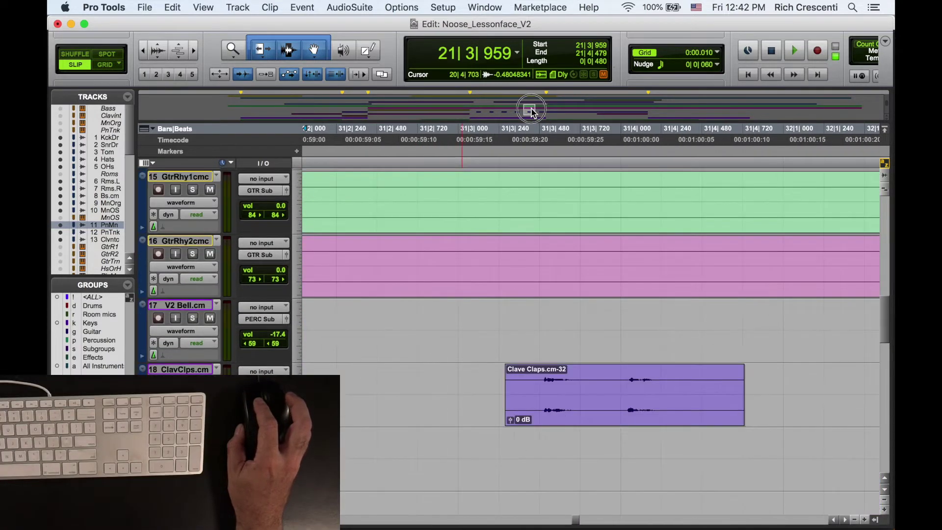
pyautogui.moveTo(530, 110); pyautogui.dragTo(469, 111)
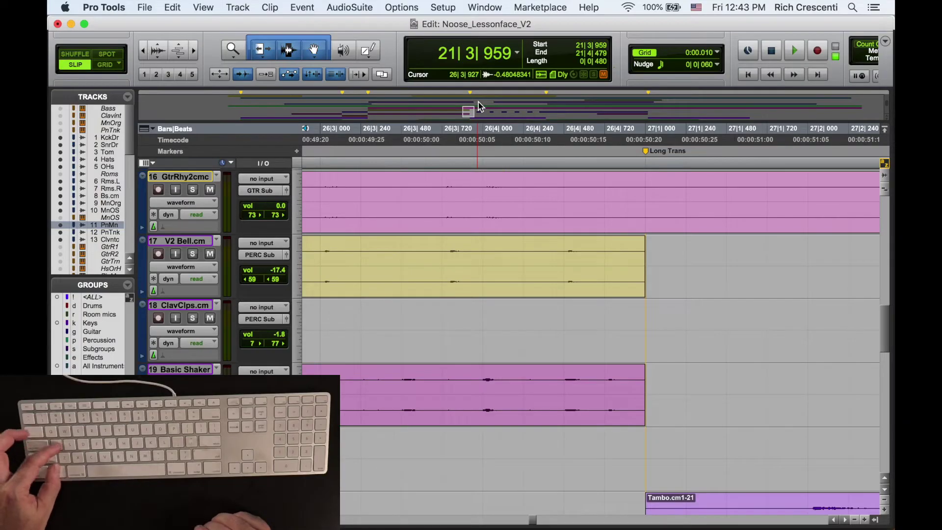
pyautogui.press('super+bracketleft')
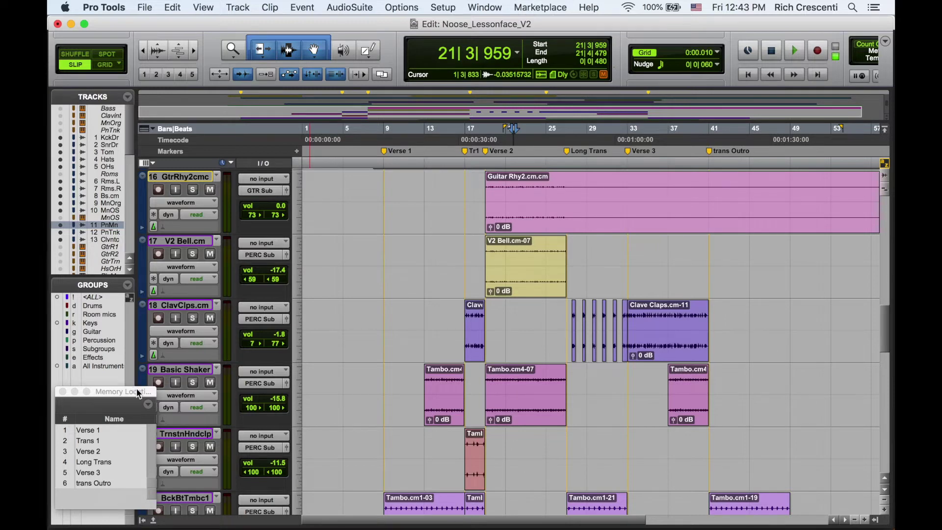
# Recall the memory locations Verse 1, Long Trans and Verse 2 to move the cursor between song sections
pyautogui.click(88, 430)
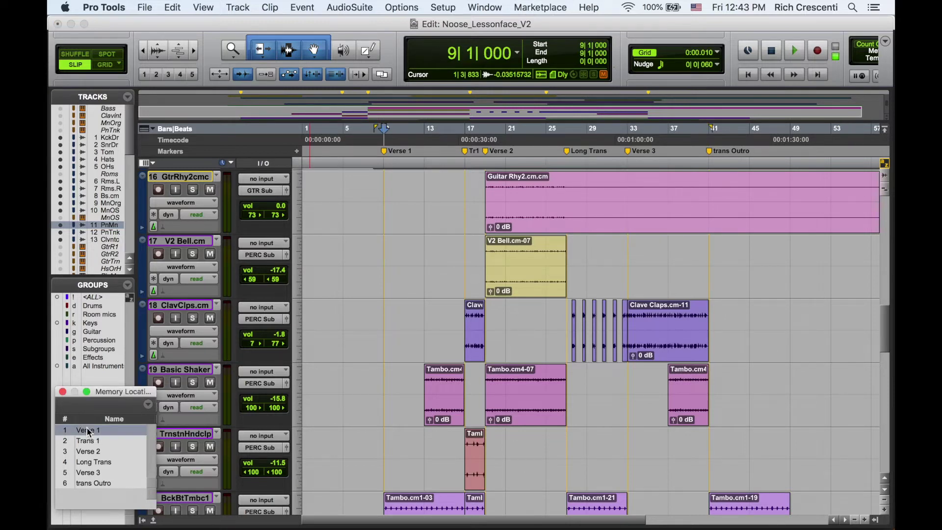
pyautogui.click(90, 462)
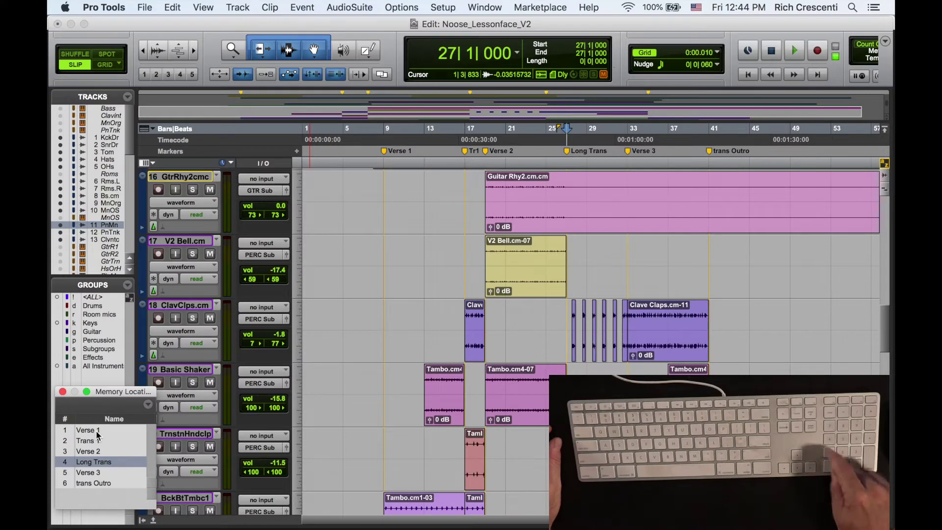
pyautogui.press('KP_Decimal')
pyautogui.press('KP_1')
pyautogui.press('KP_Decimal')
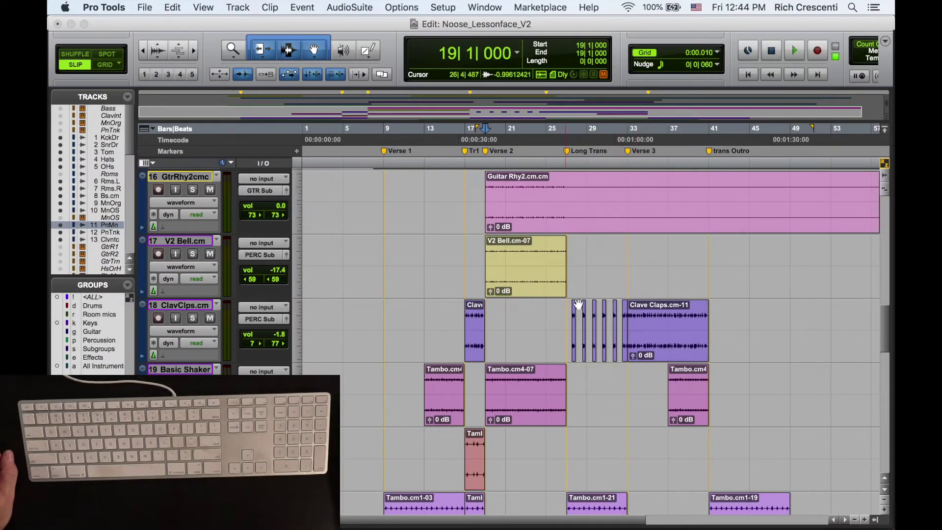
# Place the edit cursor in the grouped drum clips near bar 22 beat 4 and magnify the individual hits there
pyautogui.scroll(15, 601, 310)
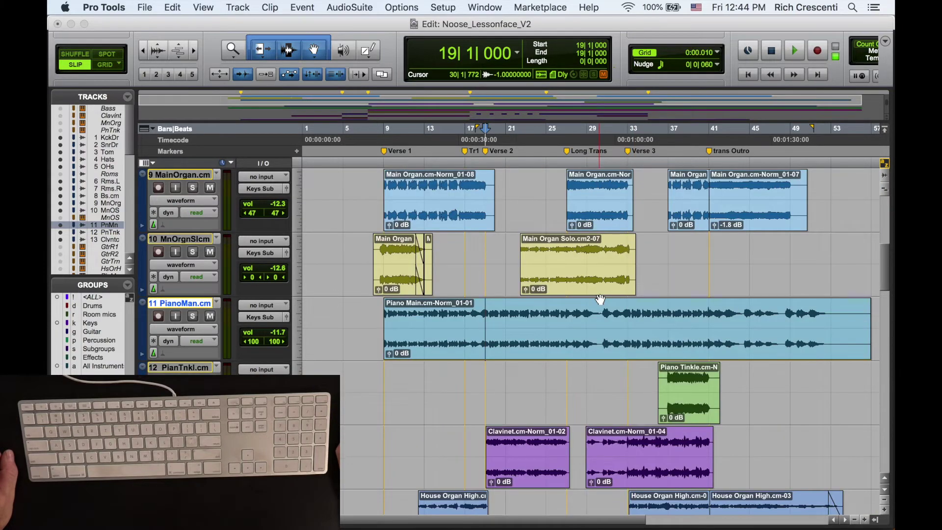
pyautogui.scroll(12, 600, 299)
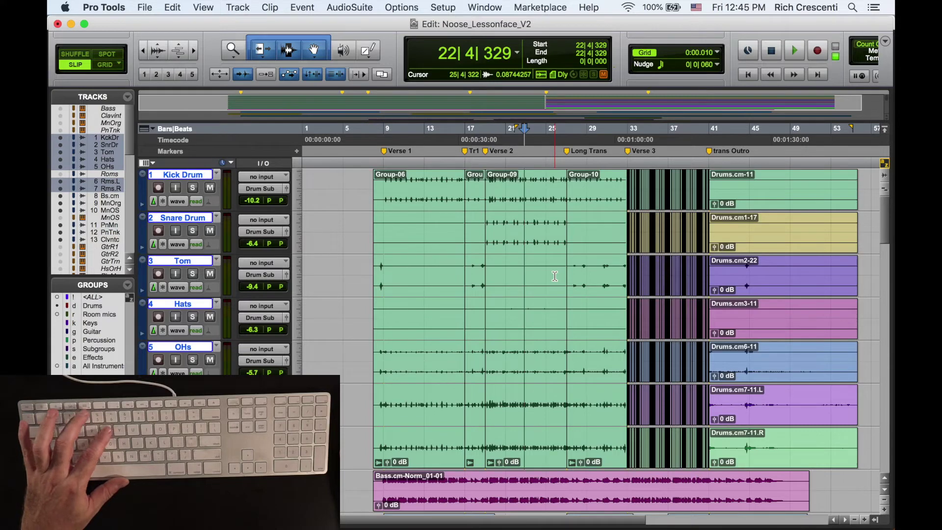
pyautogui.press('t')
pyautogui.press('t')
pyautogui.press('t')
pyautogui.press('t')
pyautogui.press('t')
pyautogui.press('t')
pyautogui.press('t')
pyautogui.press('t')
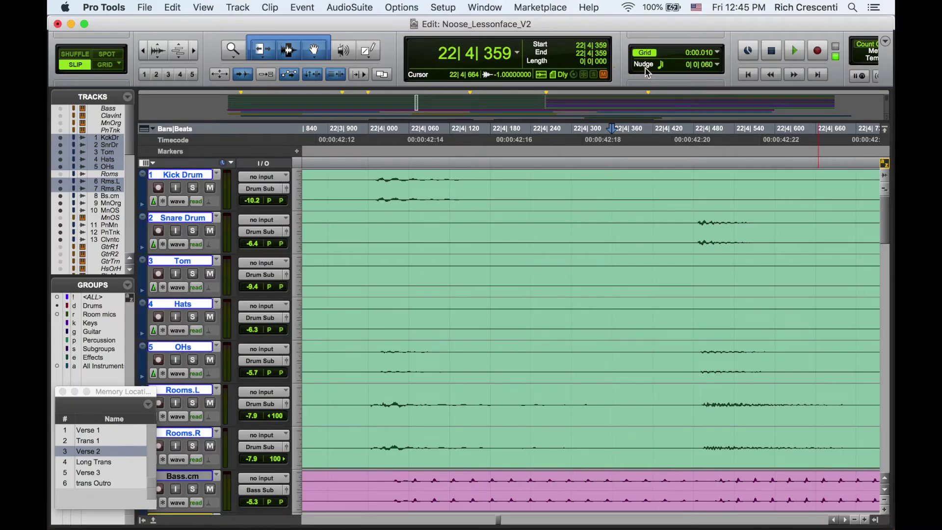
# Switch the nudge value's time scale to Min:Secs and back to Bars|Beats
pyautogui.click(646, 67)
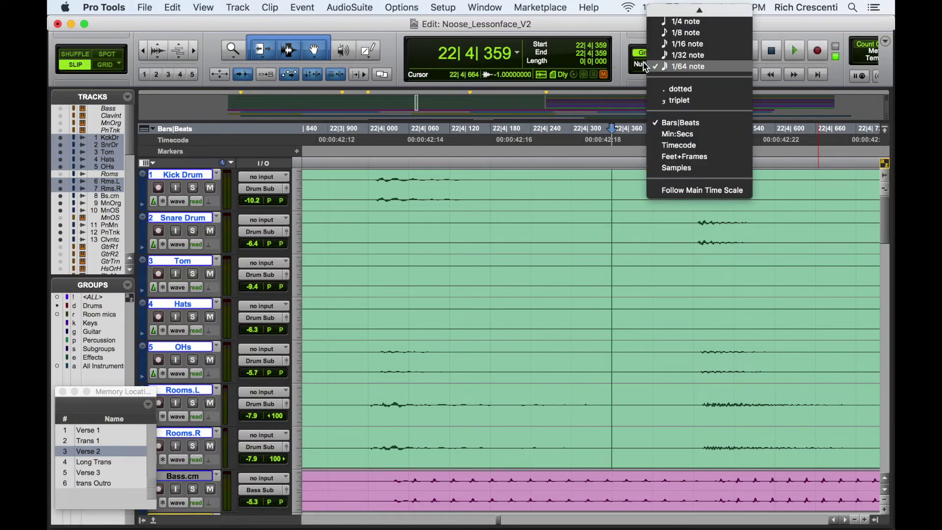
pyautogui.moveTo(672, 4)
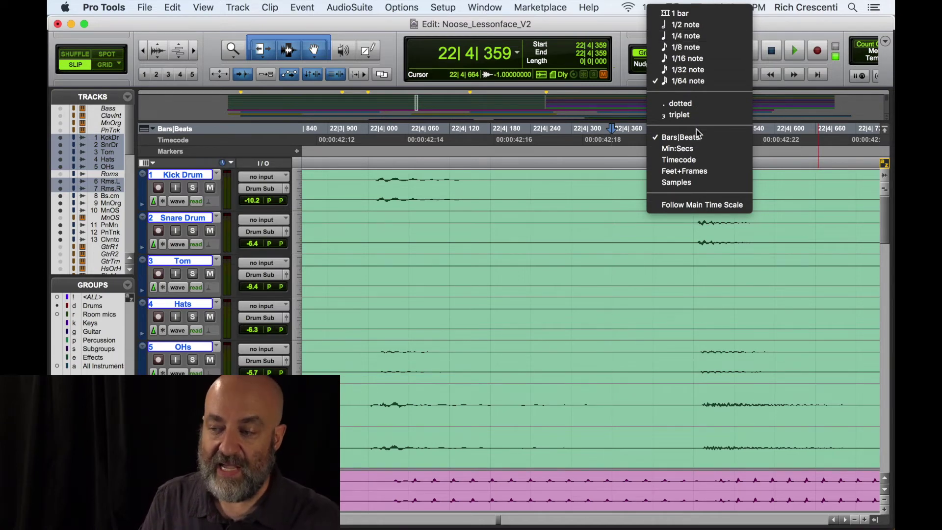
pyautogui.click(699, 150)
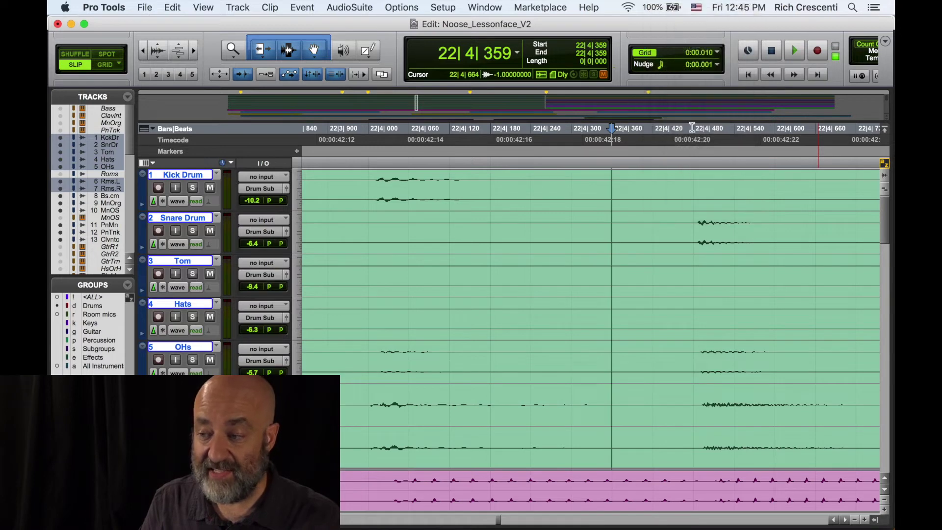
pyautogui.click(652, 67)
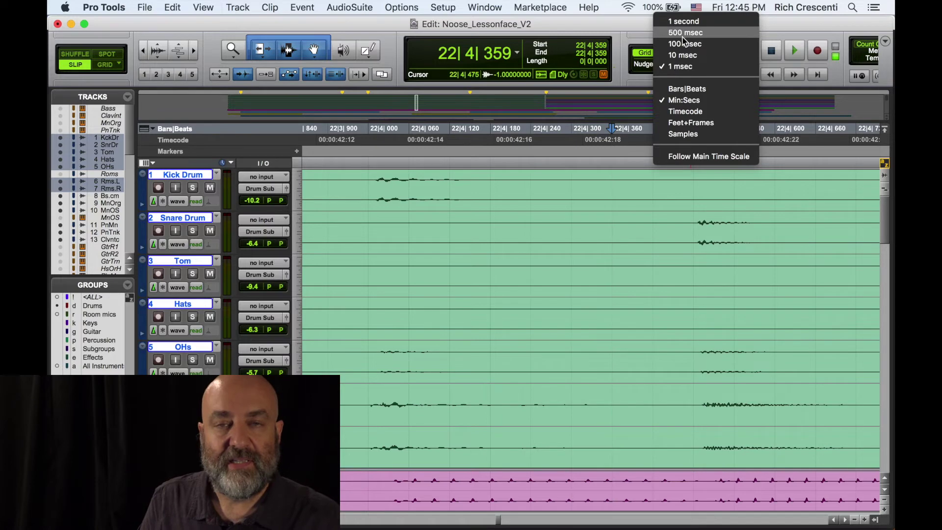
pyautogui.click(686, 98)
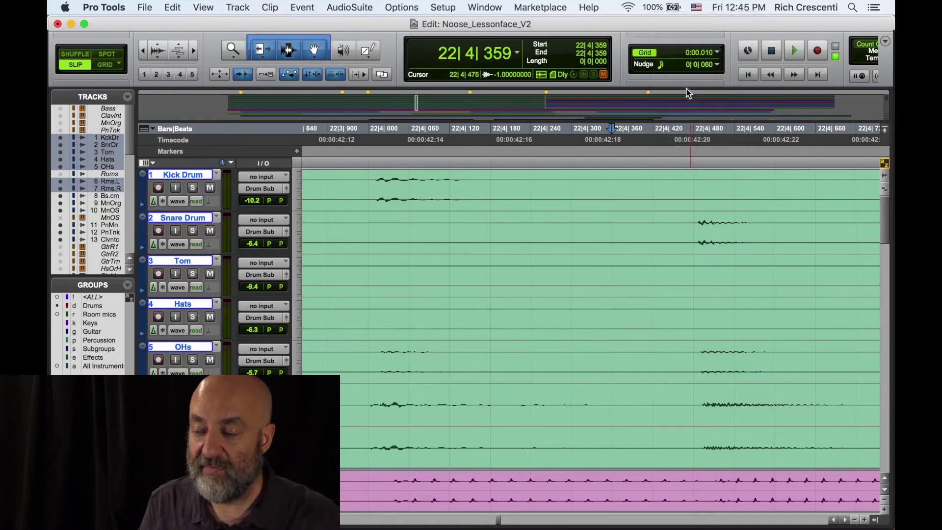
# Set the nudge value to a 1/4 note and nudge the edit cursor from bar 22 beat 4 three beats later and two back
pyautogui.click(645, 69)
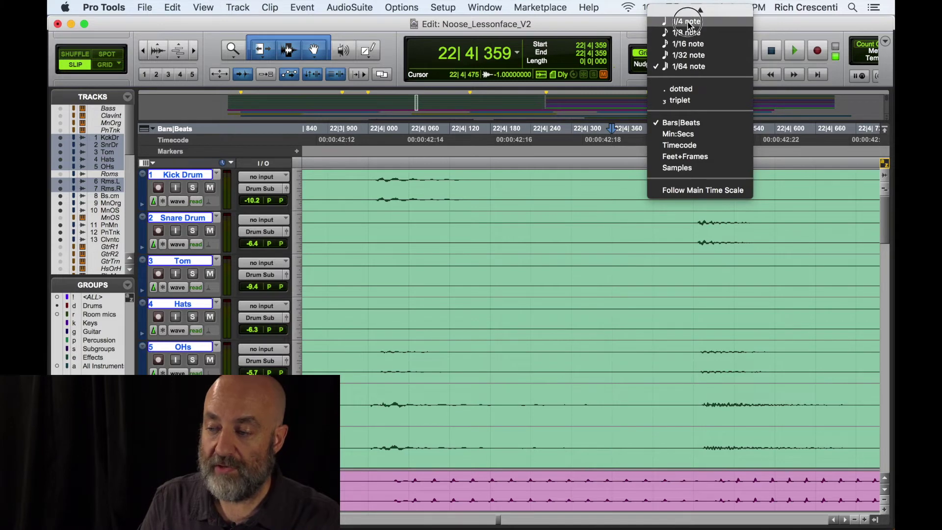
pyautogui.click(663, 211)
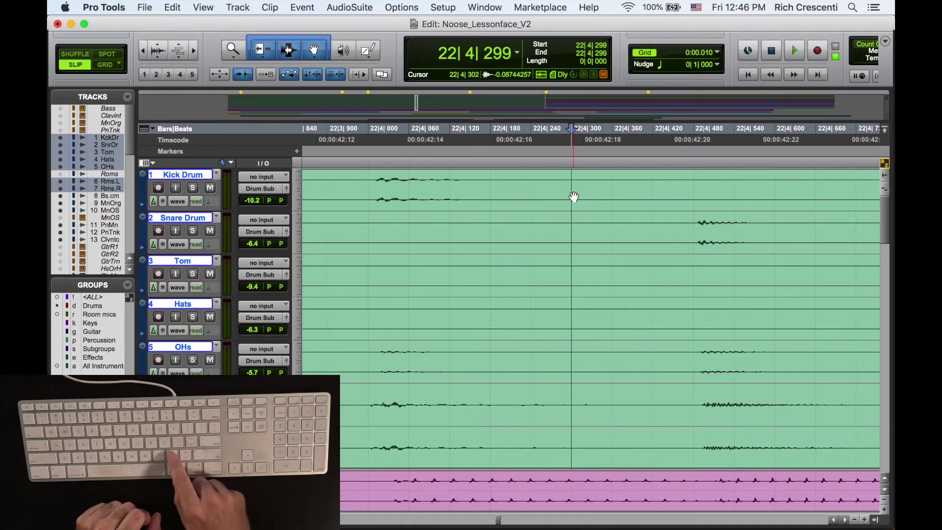
pyautogui.press('.')
pyautogui.press('.')
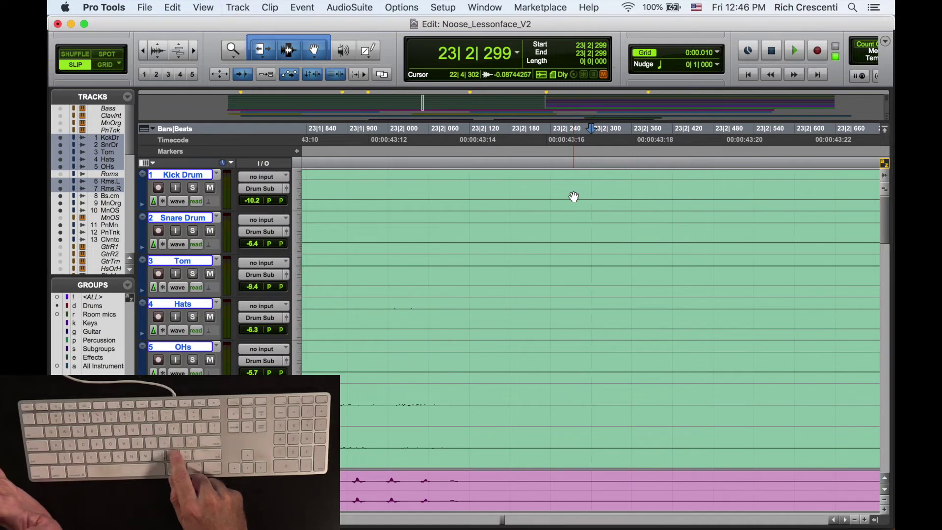
pyautogui.press('.')
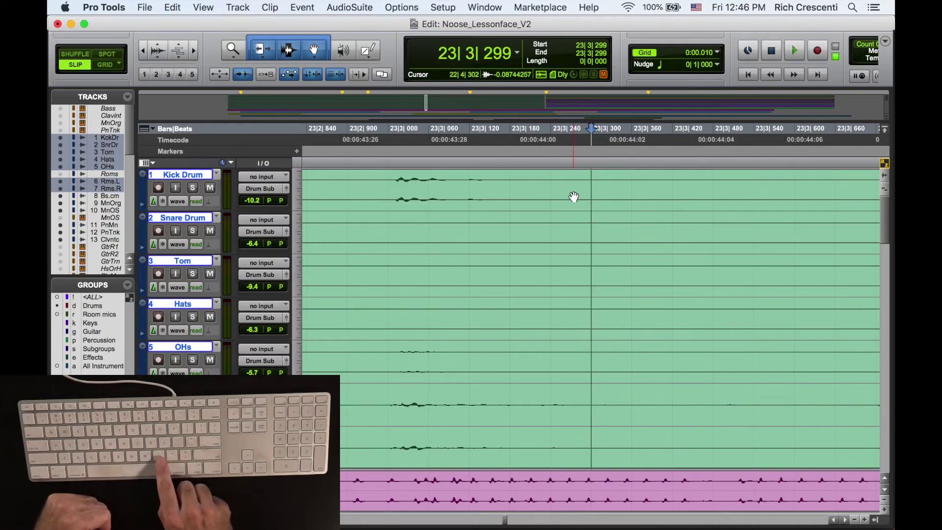
pyautogui.press(',')
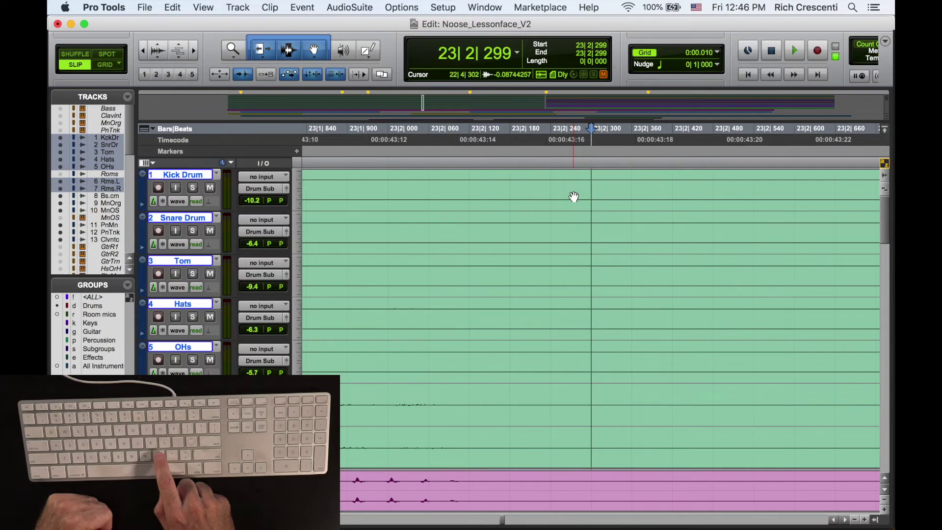
pyautogui.press(',')
# Select the short drum passage from 22|4|951 to 23|1|311 and nudge the selection one quarter note earlier and back later
pyautogui.press('r')
pyautogui.press('r')
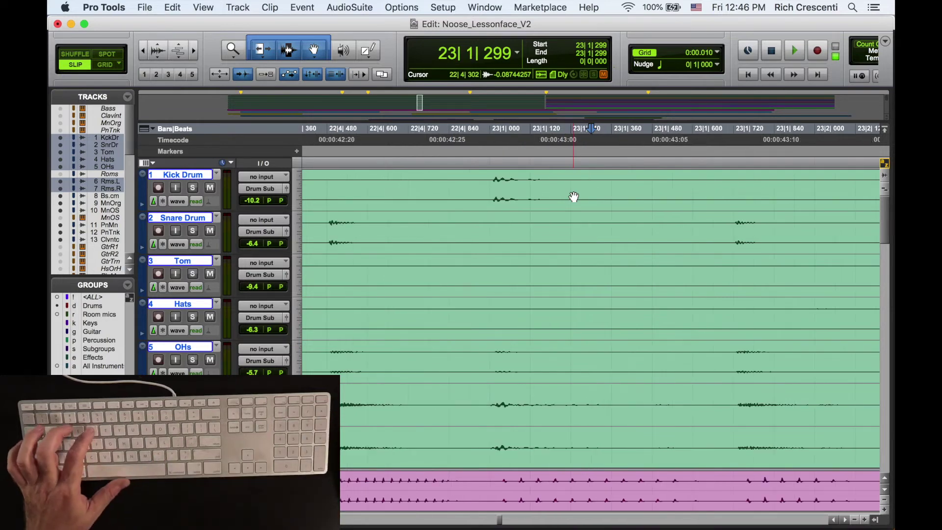
pyautogui.moveTo(538, 182); pyautogui.dragTo(593, 206)
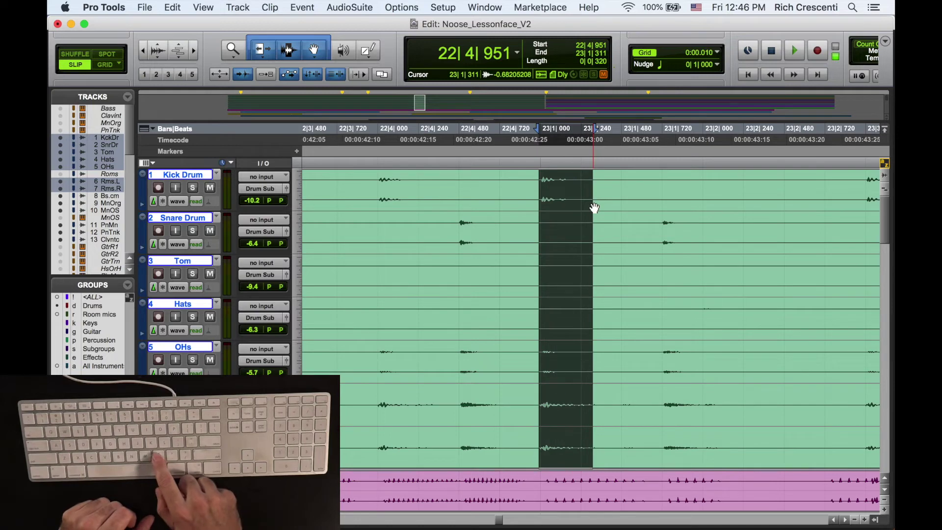
pyautogui.press(',')
pyautogui.press('.')
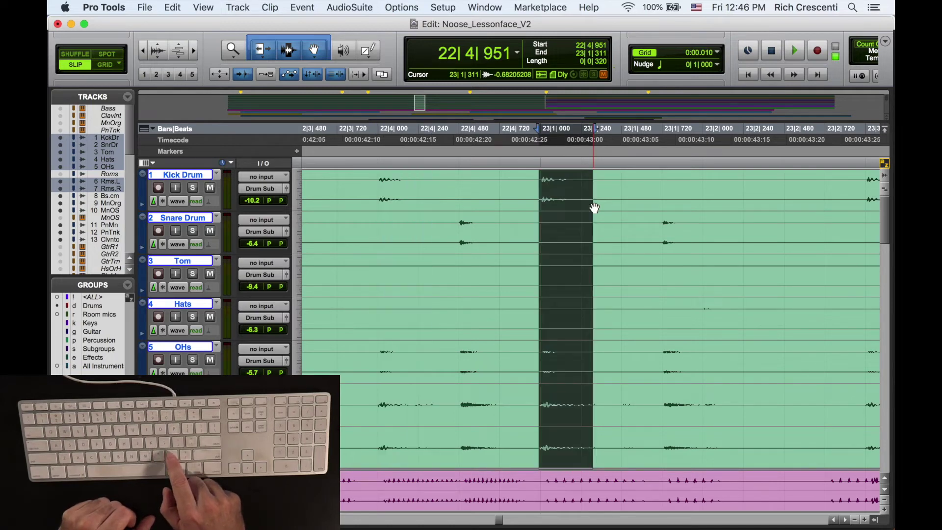
# Show the whole arrangement, select the entire Group-06 drum clip at Verse 1 and nudge it one quarter note earlier
pyautogui.press('r')
pyautogui.press('r')
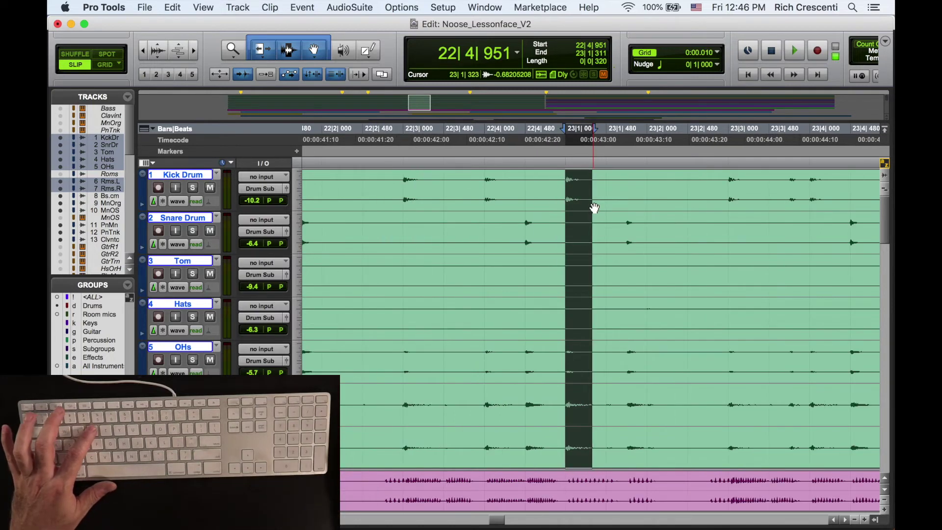
pyautogui.press('r')
pyautogui.press('r')
pyautogui.press('r')
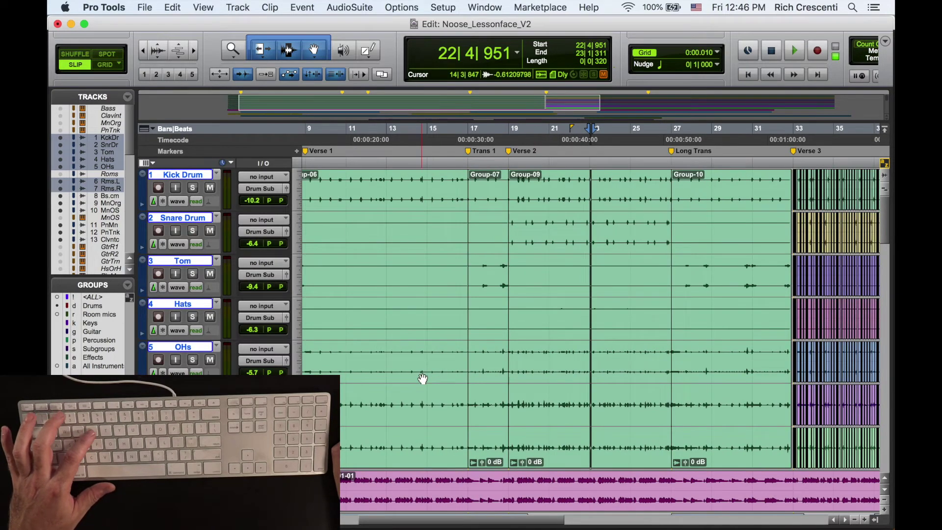
pyautogui.press('r')
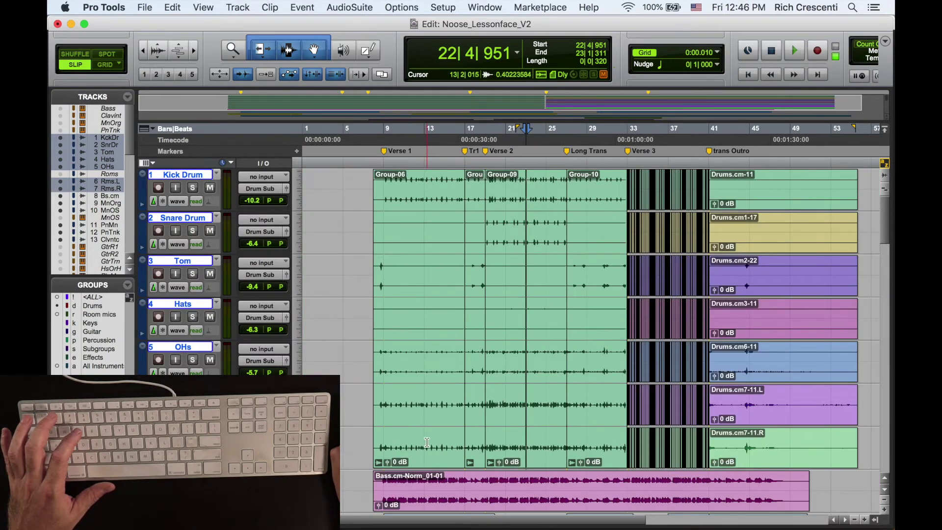
pyautogui.click(430, 457)
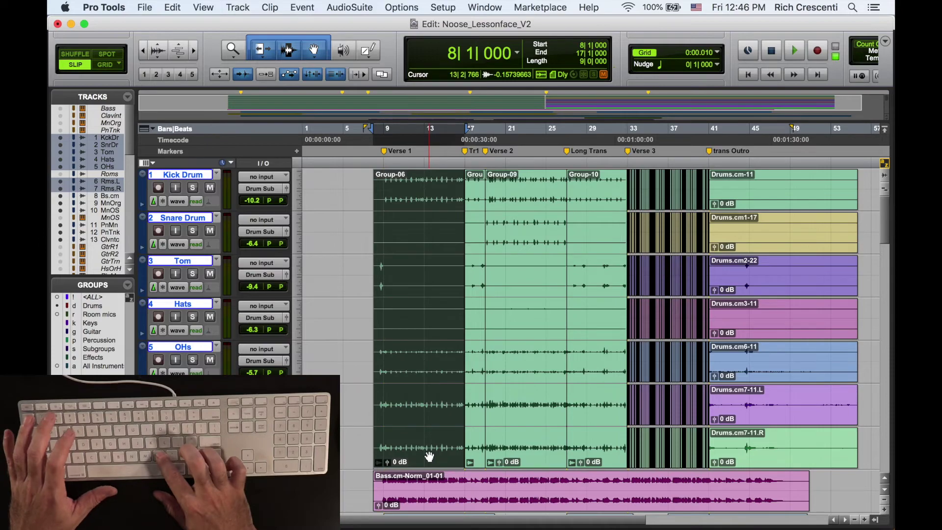
pyautogui.press(',')
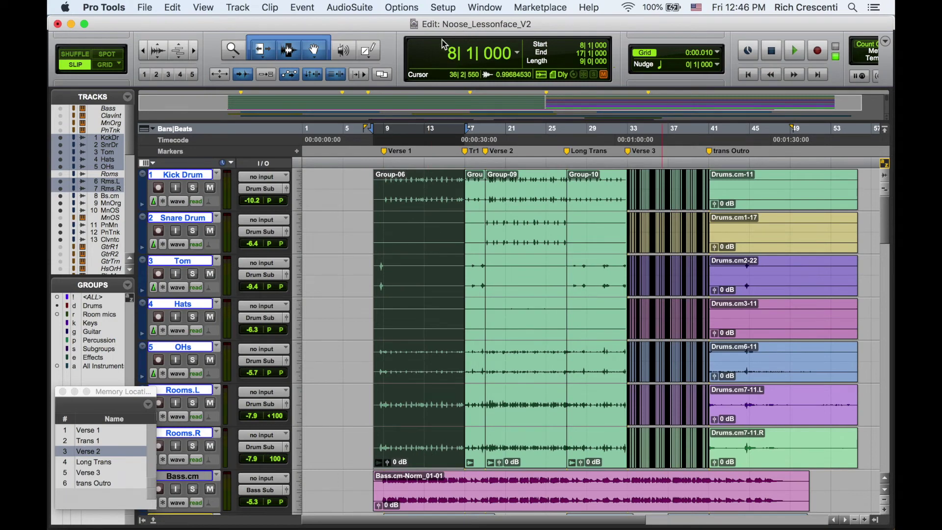
# Place the edit cursor in Group-06 near bar 13 and relocate it to 27|1|000 by entering that position in the main counter
pyautogui.click(460, 54)
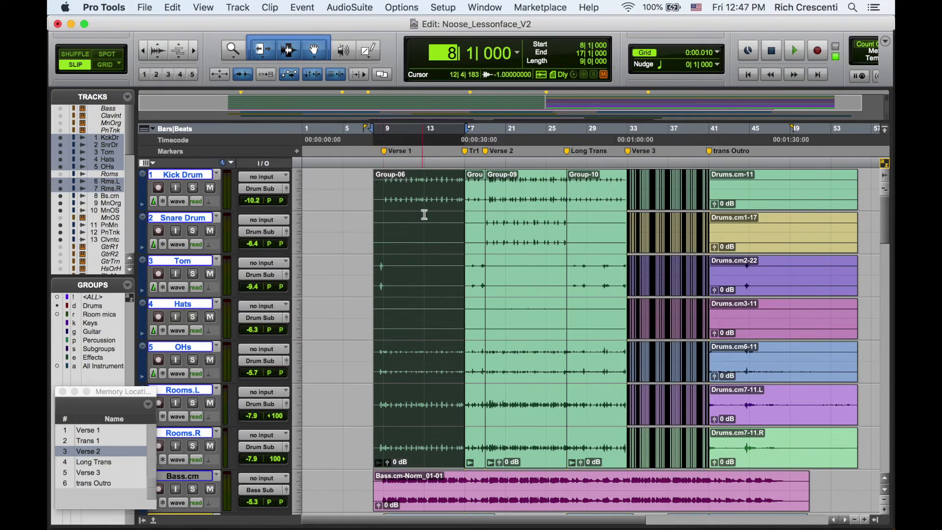
pyautogui.click(433, 183)
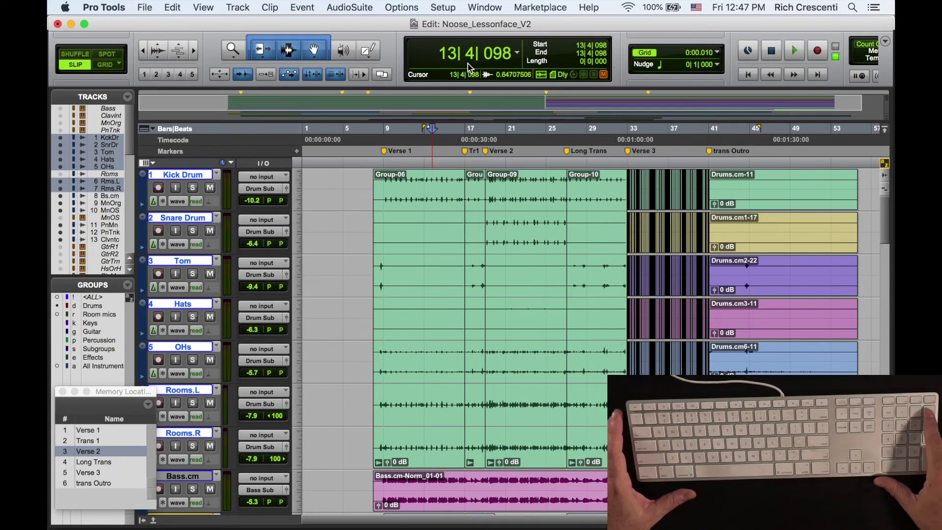
pyautogui.press('KP_Multiply')
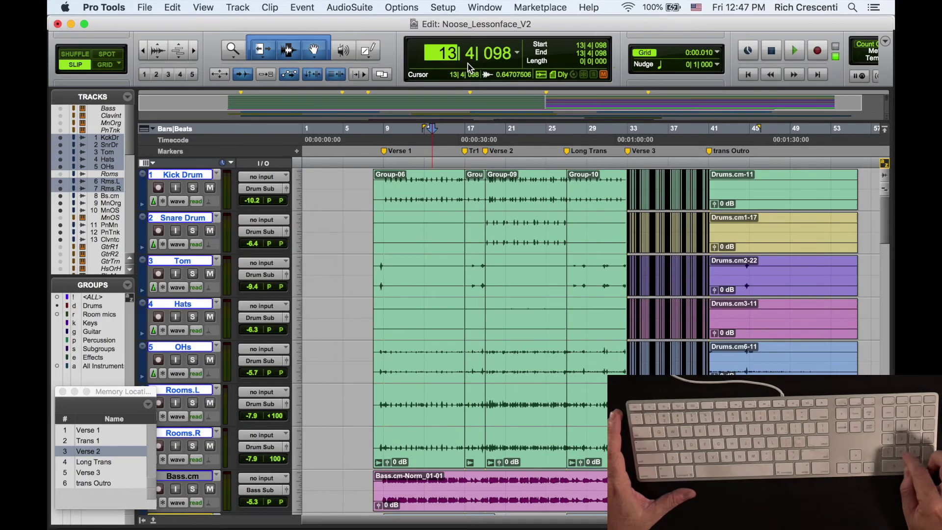
pyautogui.write('27| 1| 000')
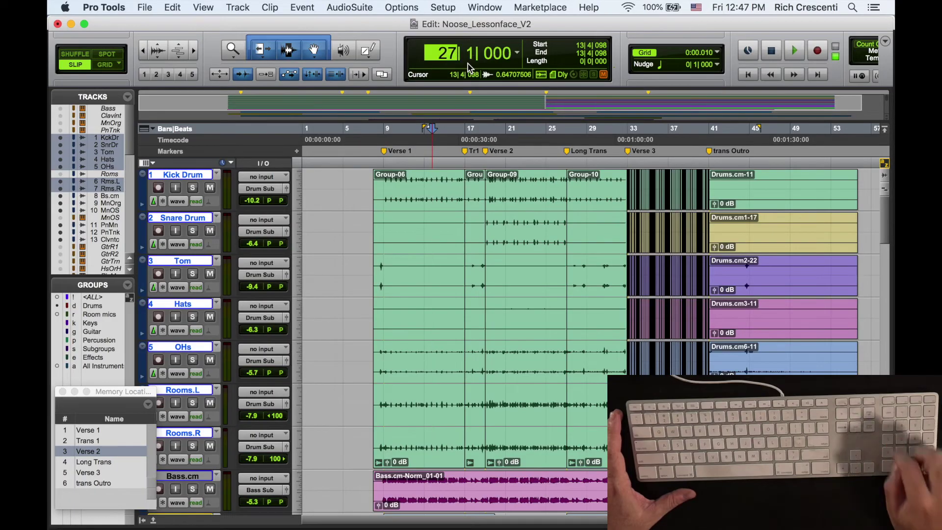
pyautogui.press('Return')
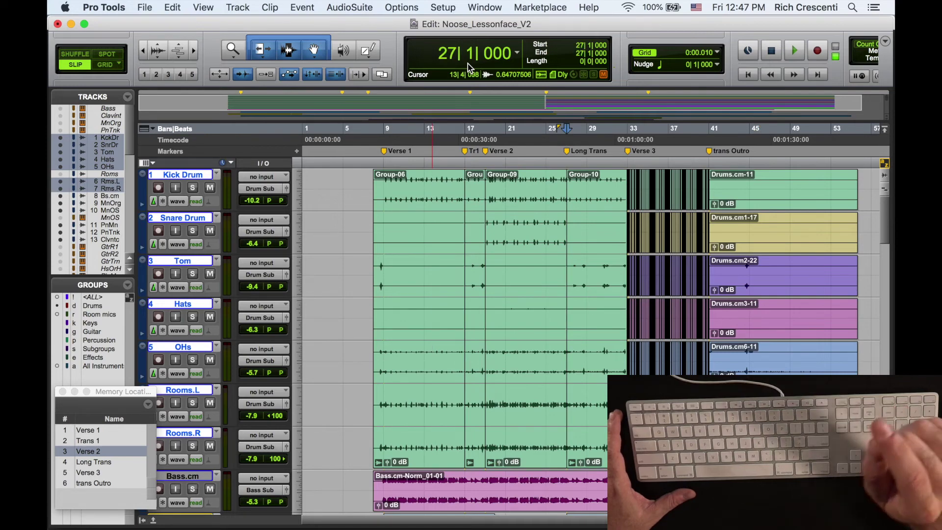